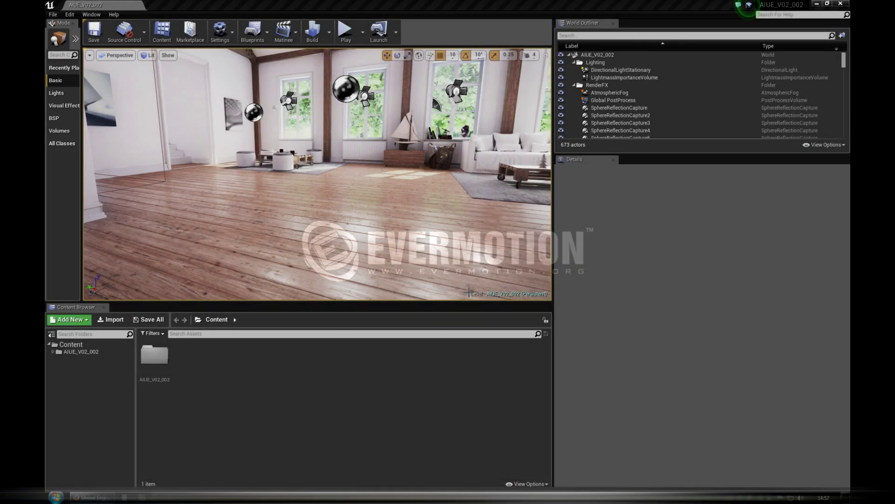
Run a Play-in-Editor walkthrough, walk forward into the hall, then end the session.
left_click(346, 31)
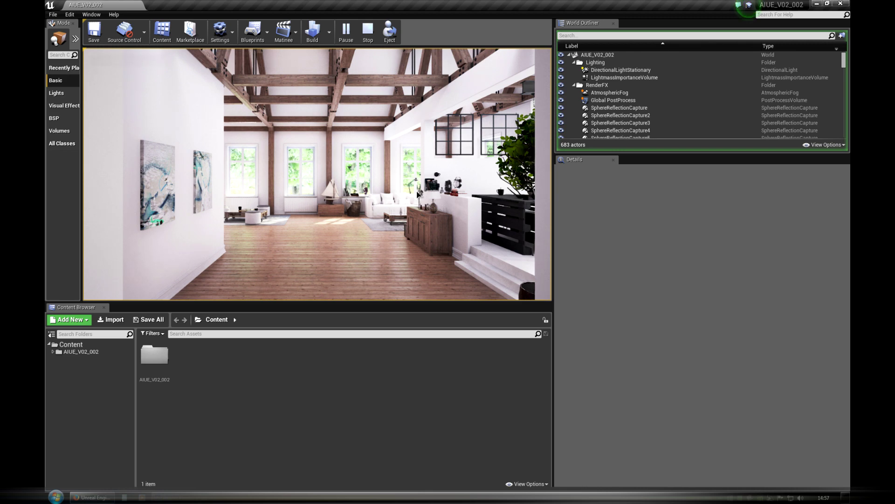
key("w")
key("Escape")
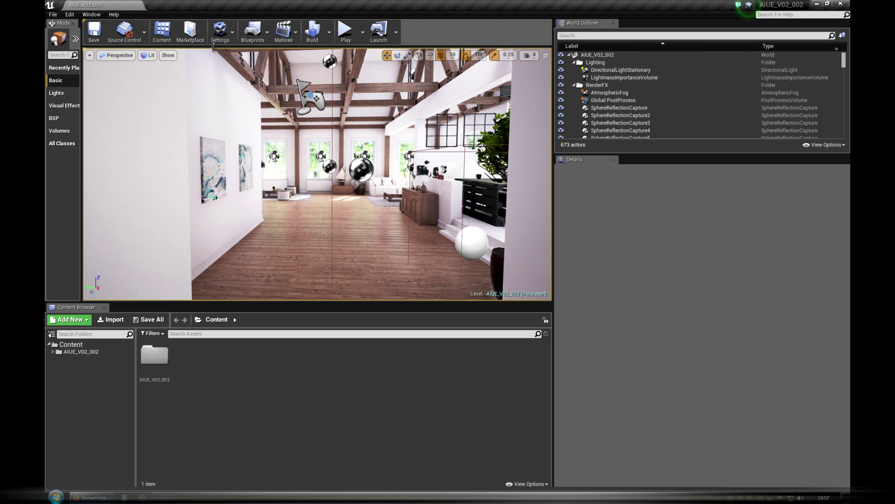
Switch the viewport to Lighting Only view mode and face the side room with the stairs.
left_click(152, 56)
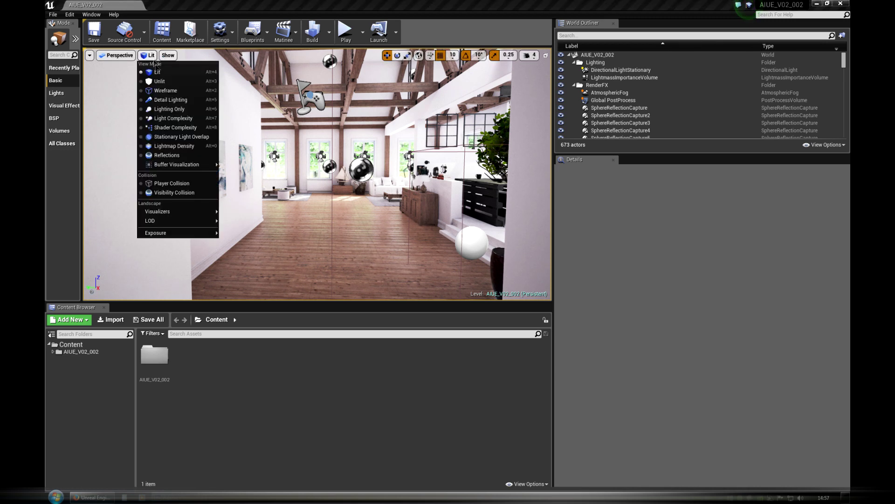
left_click(175, 111)
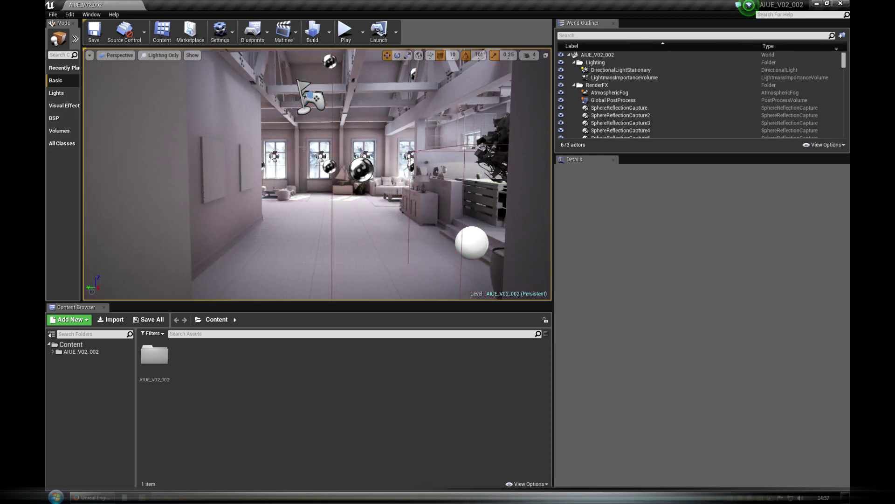
scroll(364, 128, "up", 3)
mouse_move(332, 134)
left_mouse_down()
mouse_move(300, 94)
mouse_move(343, 123)
left_mouse_up()
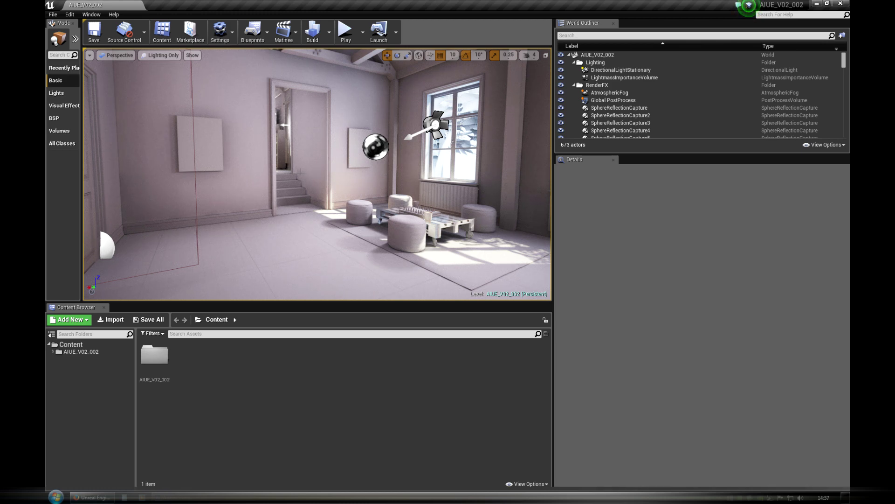
left_click(91, 14)
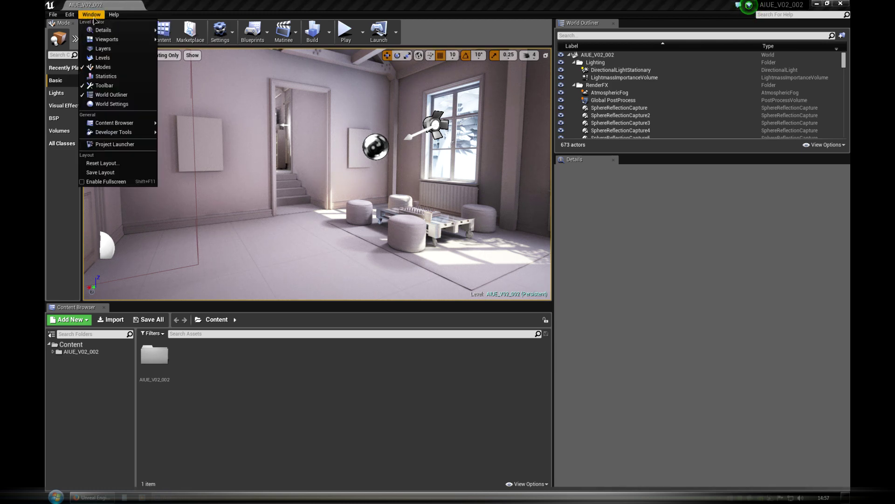
Show World Settings' Lightmass Settings: 100 indirect bounces and Indirect Lighting Quality 10.0.
left_click(126, 105)
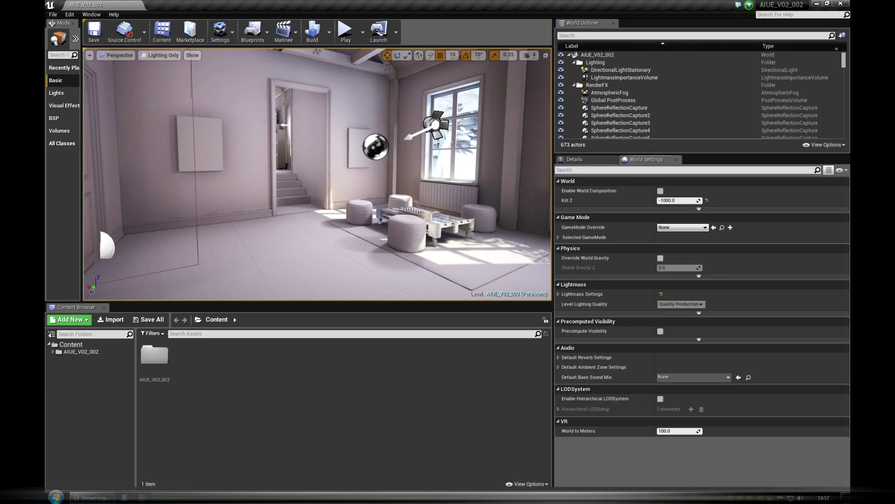
left_click(559, 295)
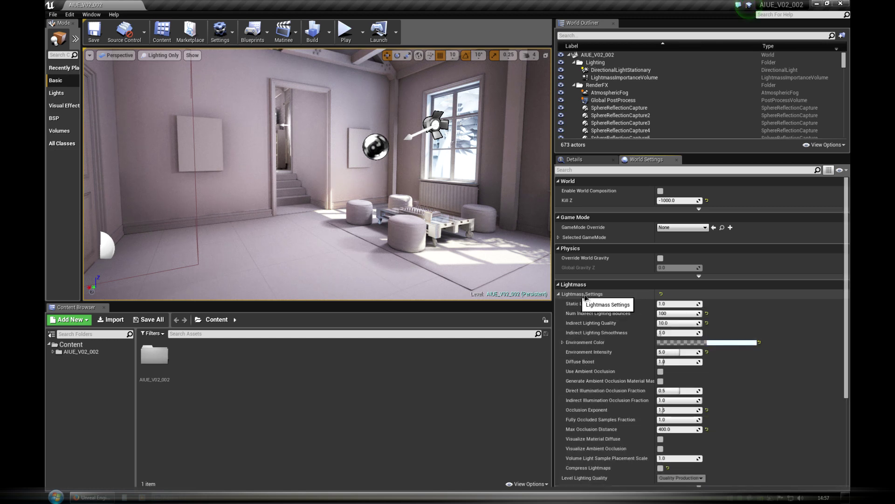
mouse_move(613, 307)
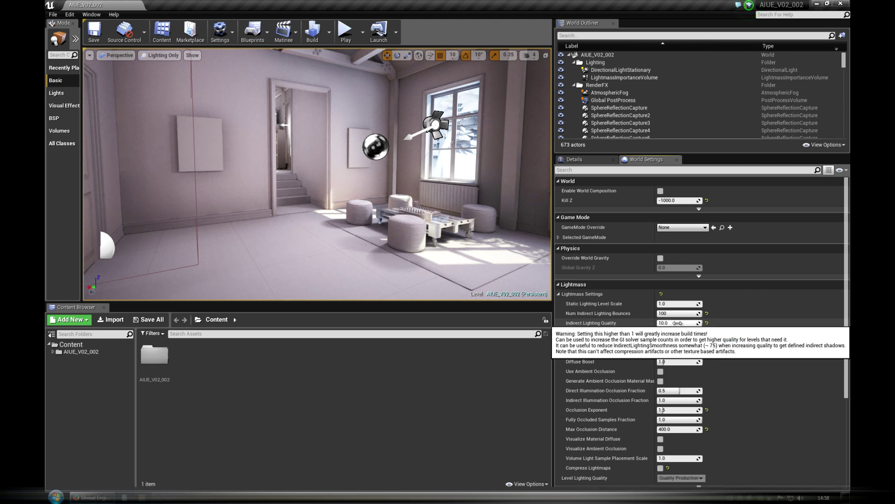
mouse_move(686, 323)
left_mouse_down()
mouse_move(671, 323)
mouse_move(688, 324)
left_mouse_up()
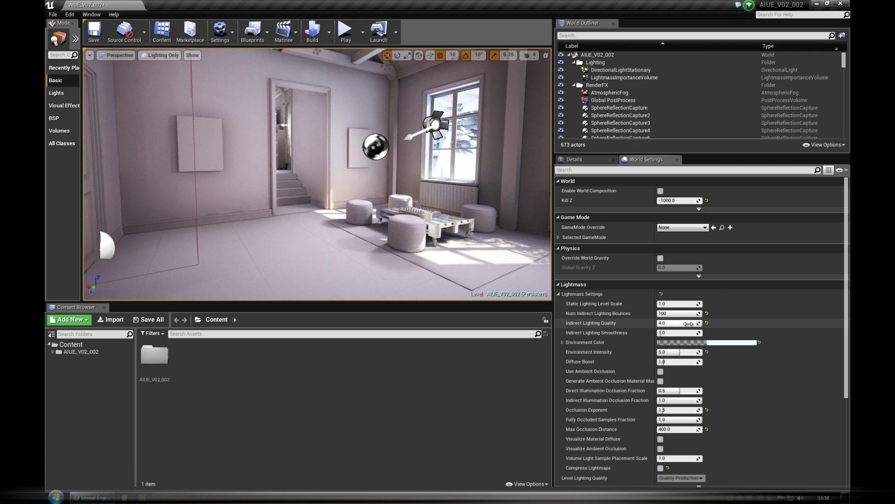
left_click(682, 323)
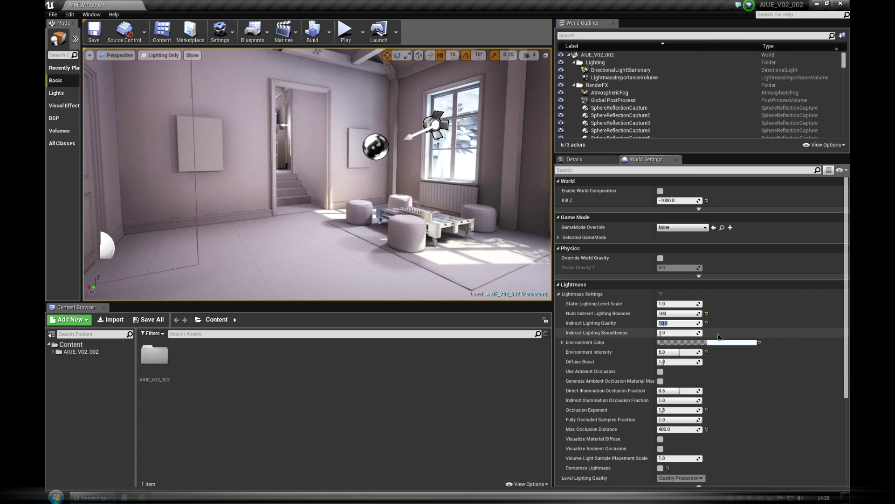
key("Return")
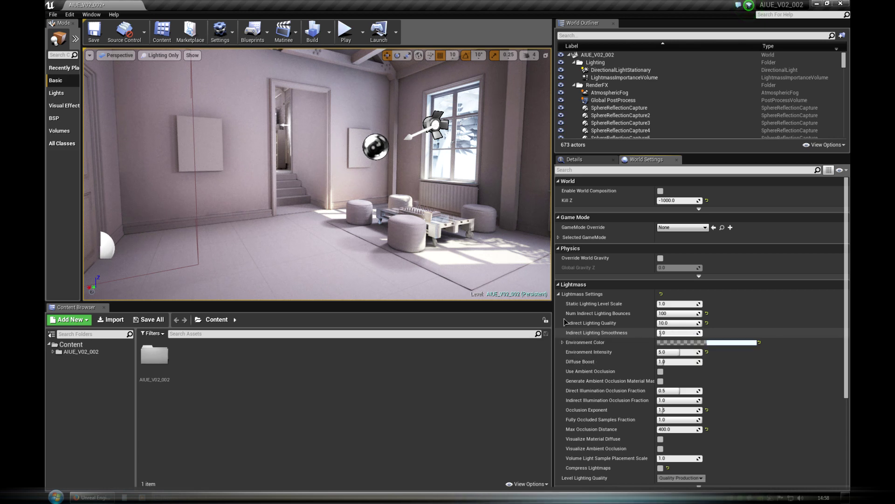
Select the stool and open furniture_chair_002_v1_0 to check its Light Map Resolution of 128.
left_click(410, 244)
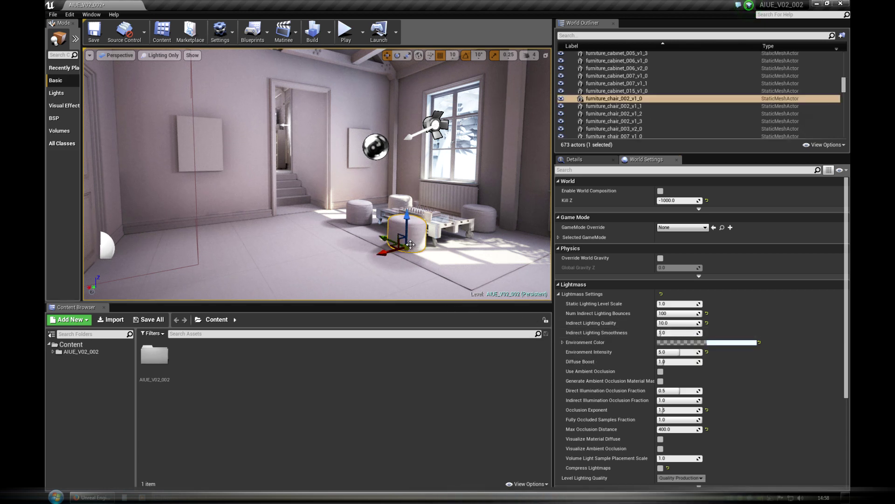
left_click(572, 159)
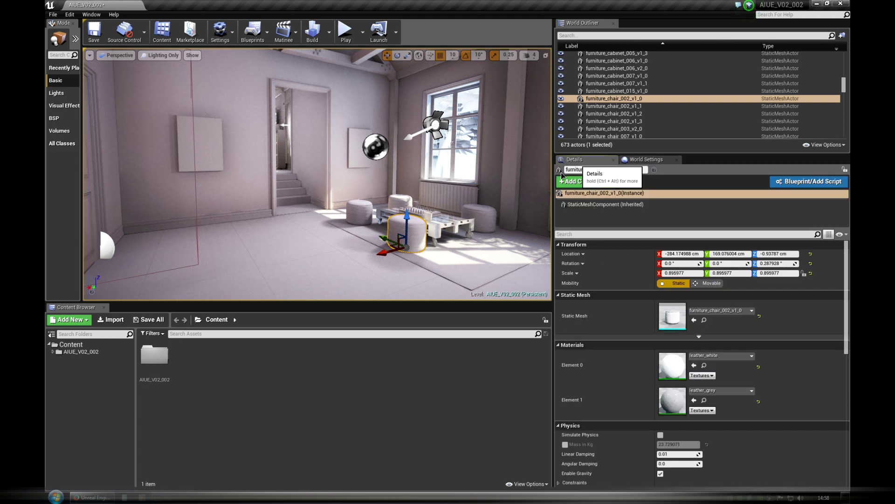
double_click(682, 316)
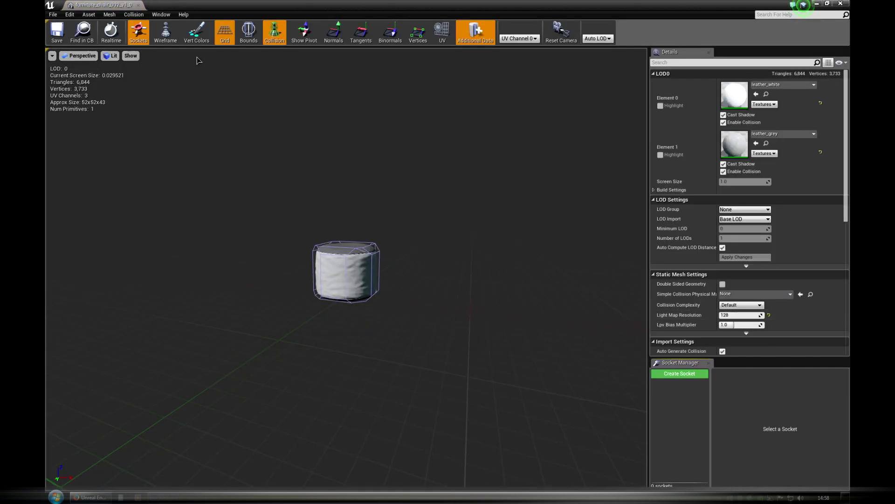
scroll(731, 271, "down", 3)
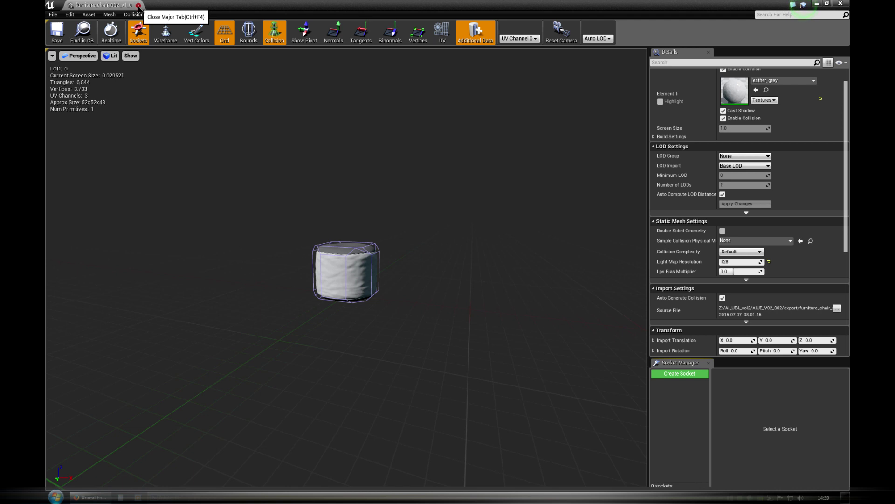
left_click(138, 5)
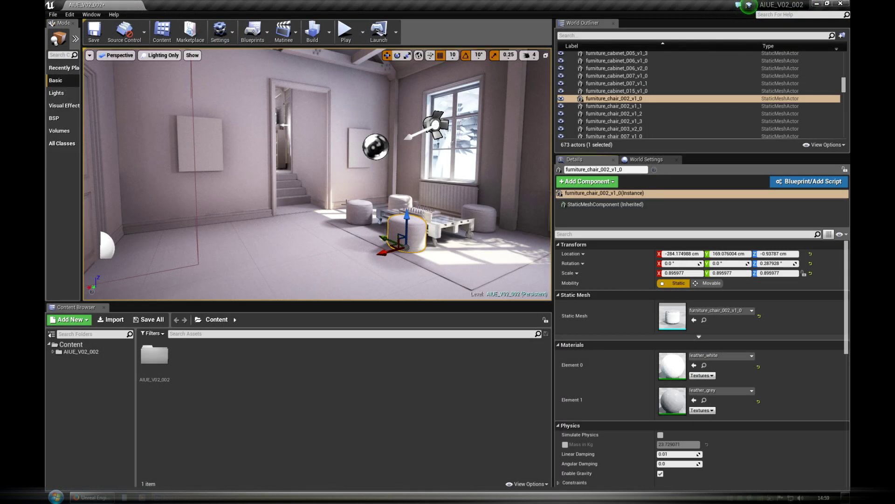
scroll(654, 386, "down", 3)
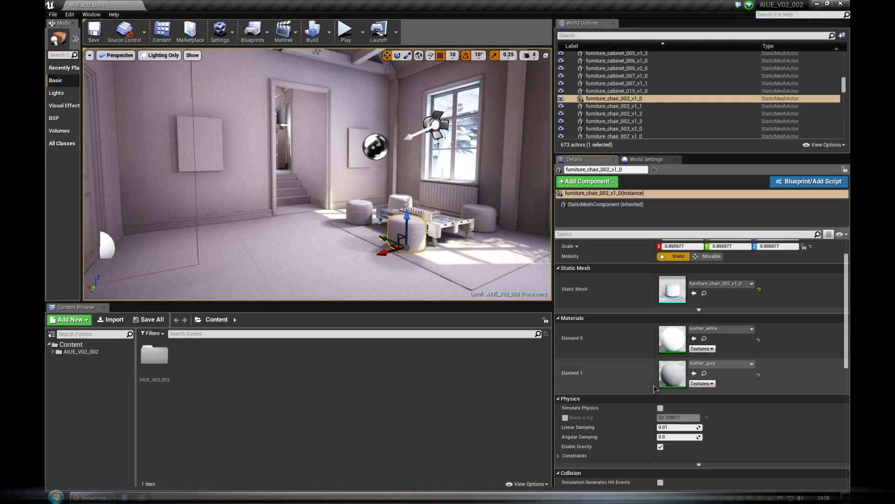
scroll(654, 387, "up", 3)
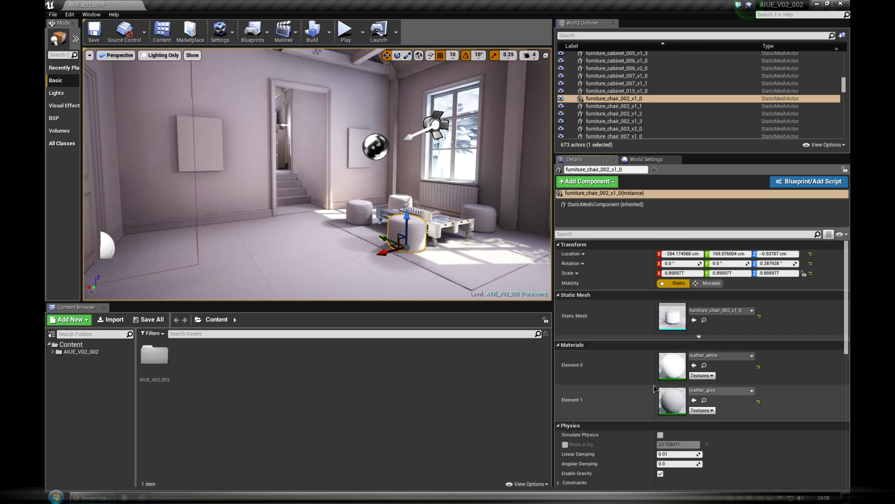
scroll(654, 387, "down", 3)
scroll(654, 388, "down", 8)
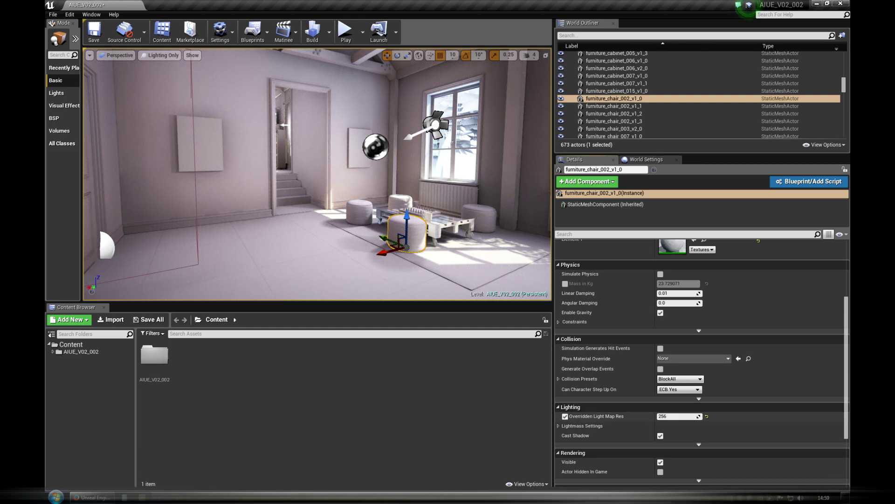
Return the viewport to Lit view mode and widen the camera view of the room.
left_click(161, 55)
left_click(159, 74)
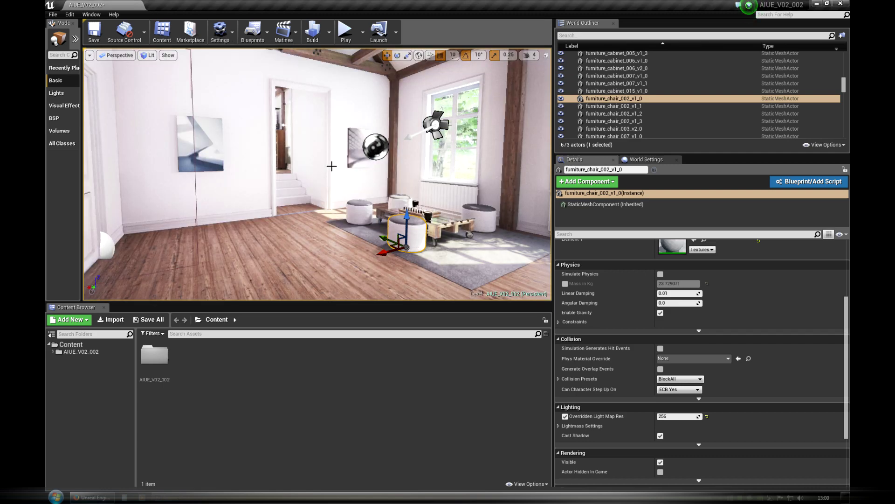
right_click_drag(347, 164, 354, 176)
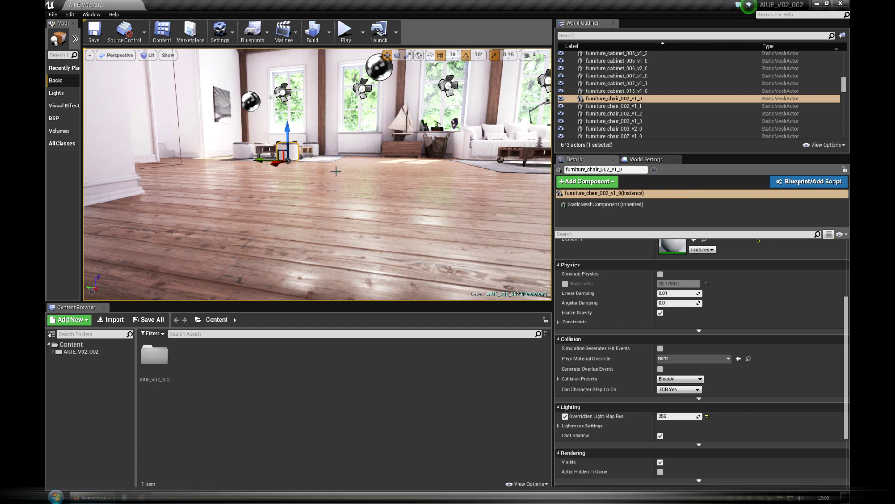
Inspect the reflection capture and Global PostProcess, then the Level Blueprint's r.PostProcessAAQuality 6 node.
left_click(376, 73)
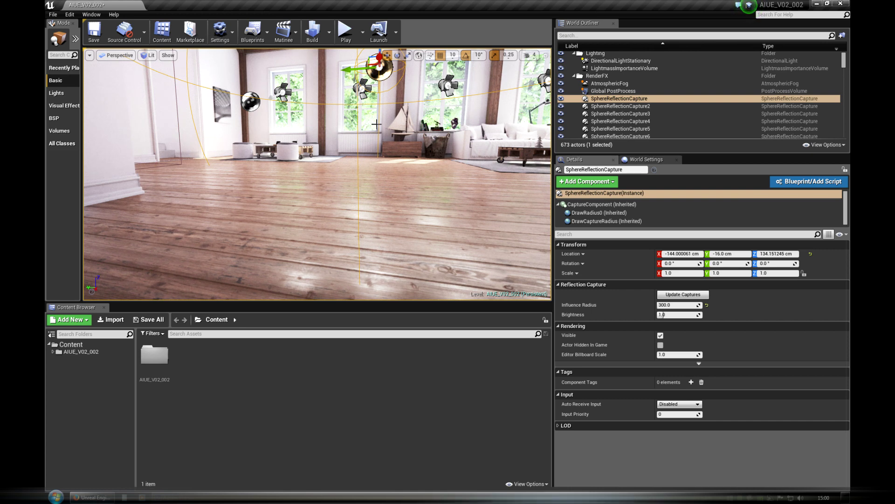
left_click(620, 92)
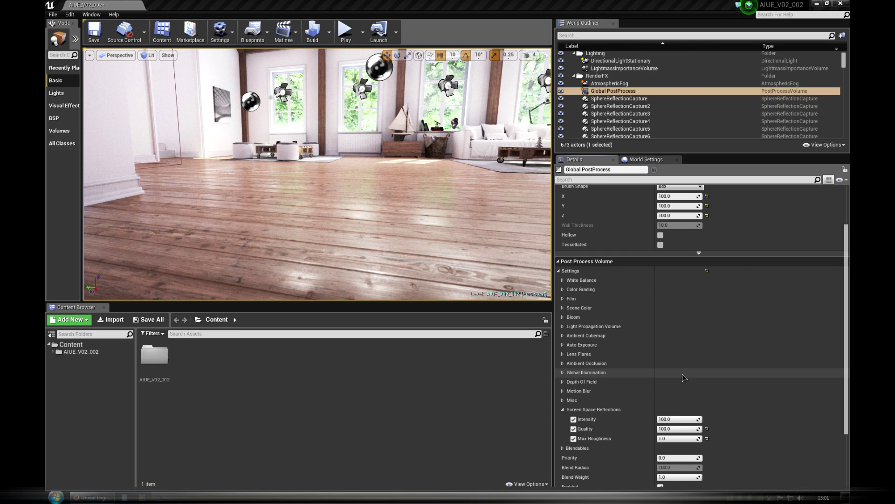
left_click(263, 34)
left_click(293, 131)
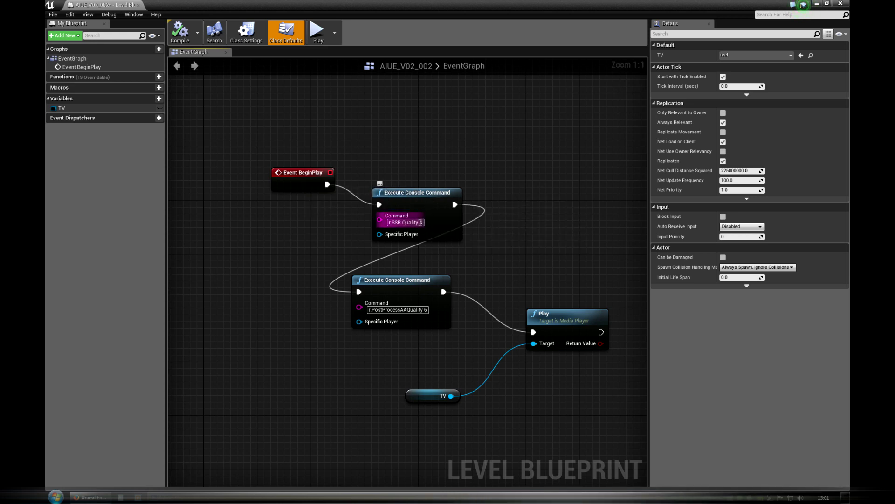
left_click(411, 287)
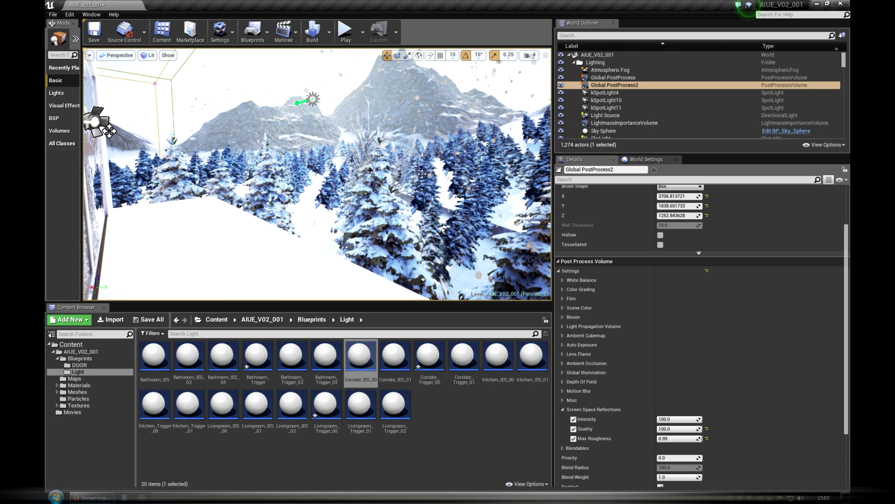
Enter FX.MaxCPUParticlesPerEmitter 5000 in the console, using Tab to complete from Fx.Max.
key("grave")
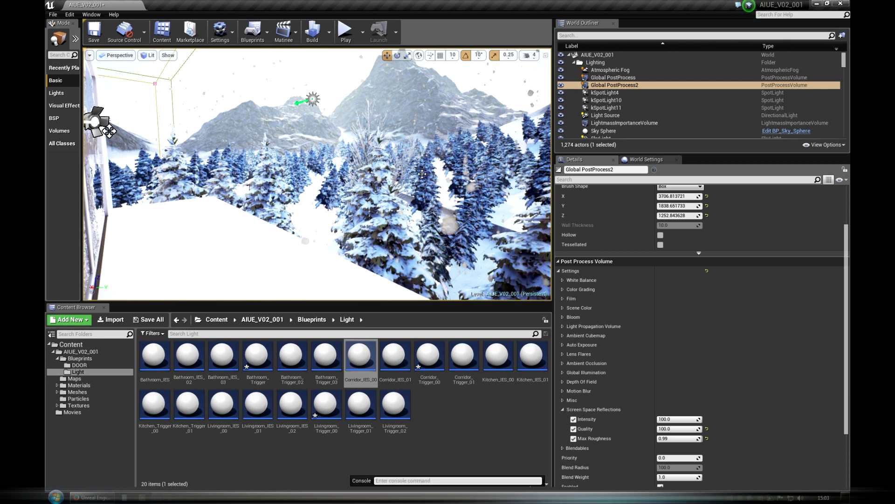
type("Fx.M")
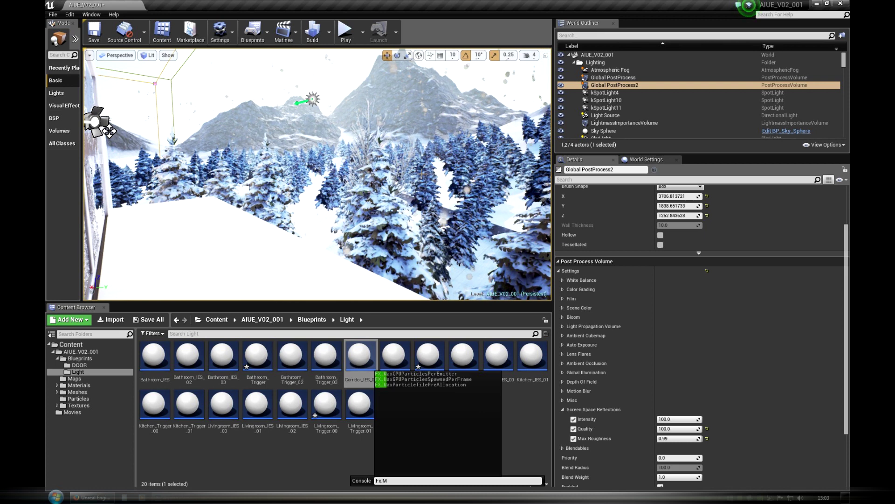
type("axCp")
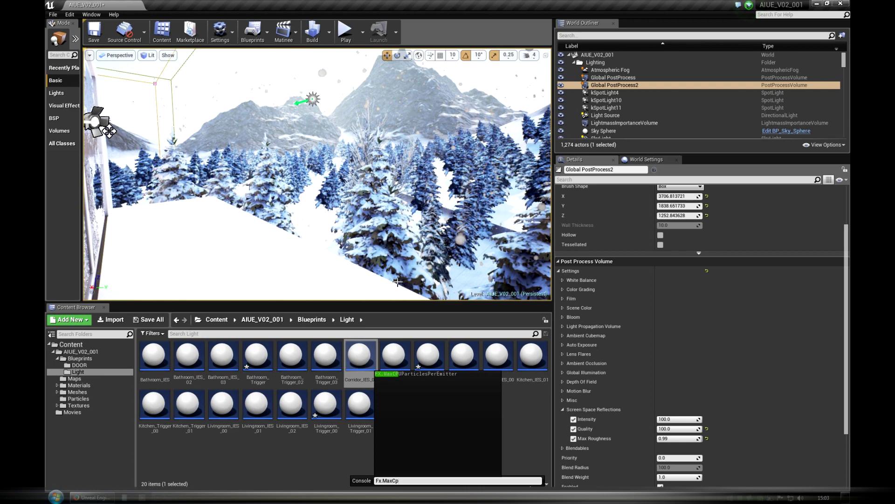
key("Tab")
type("5000")
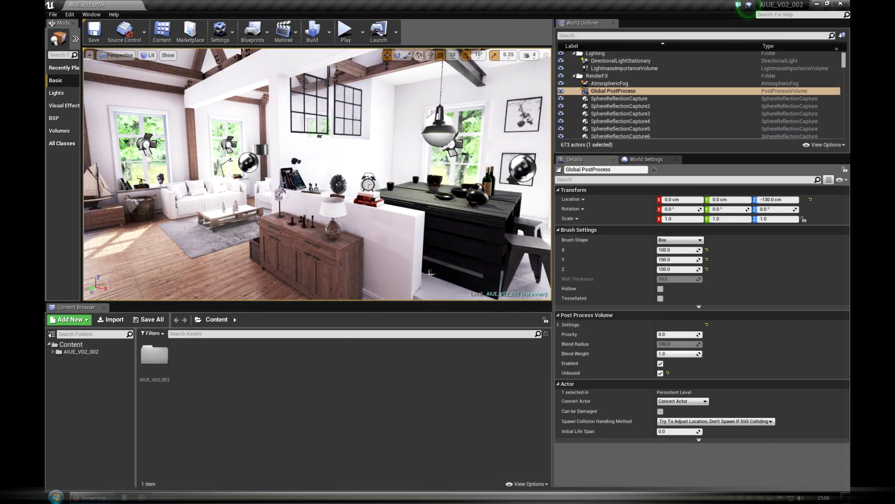
Show Global PostProcess Misc settings: Screen Percentage 120.0 and AA Method TemporalAA.
left_click(616, 94)
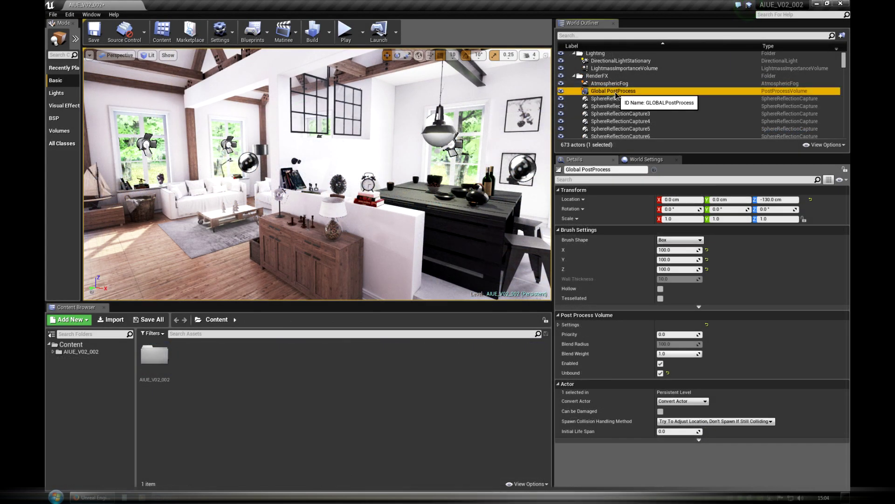
left_click(558, 324)
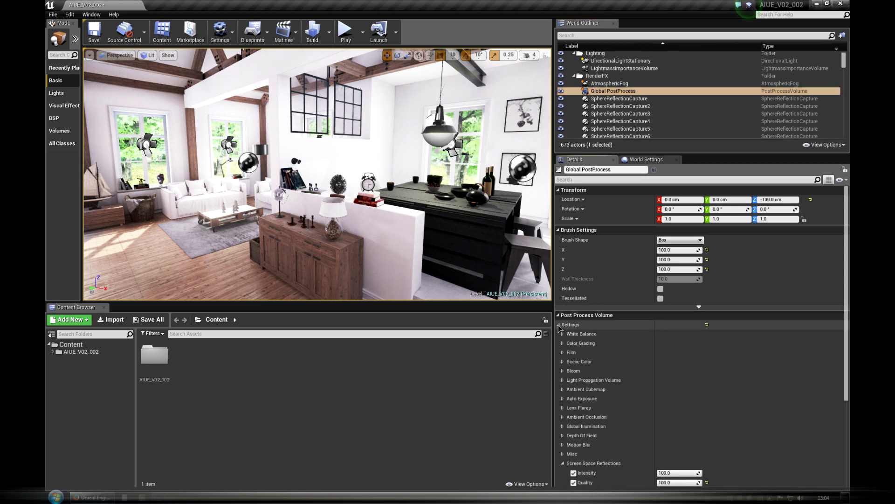
left_click(563, 454)
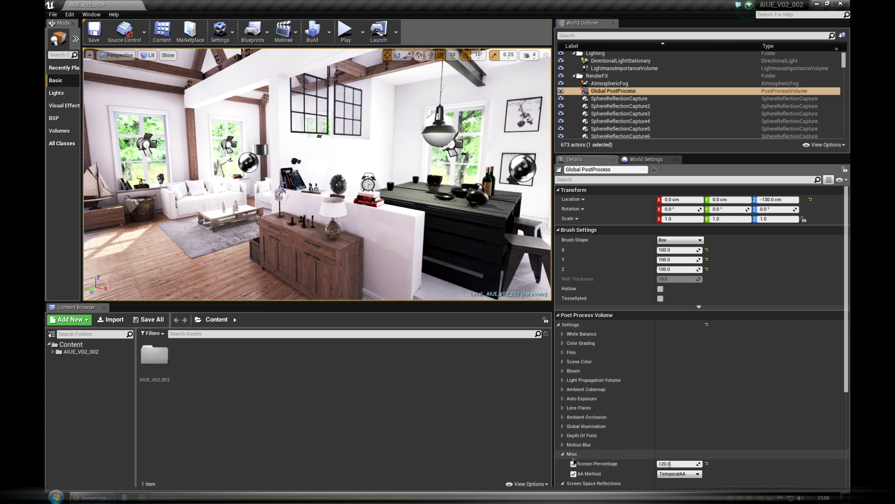
mouse_move(618, 468)
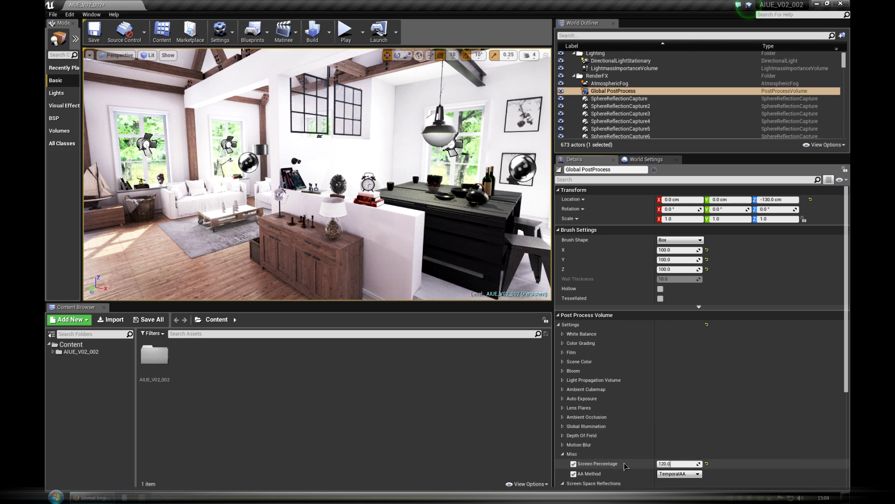